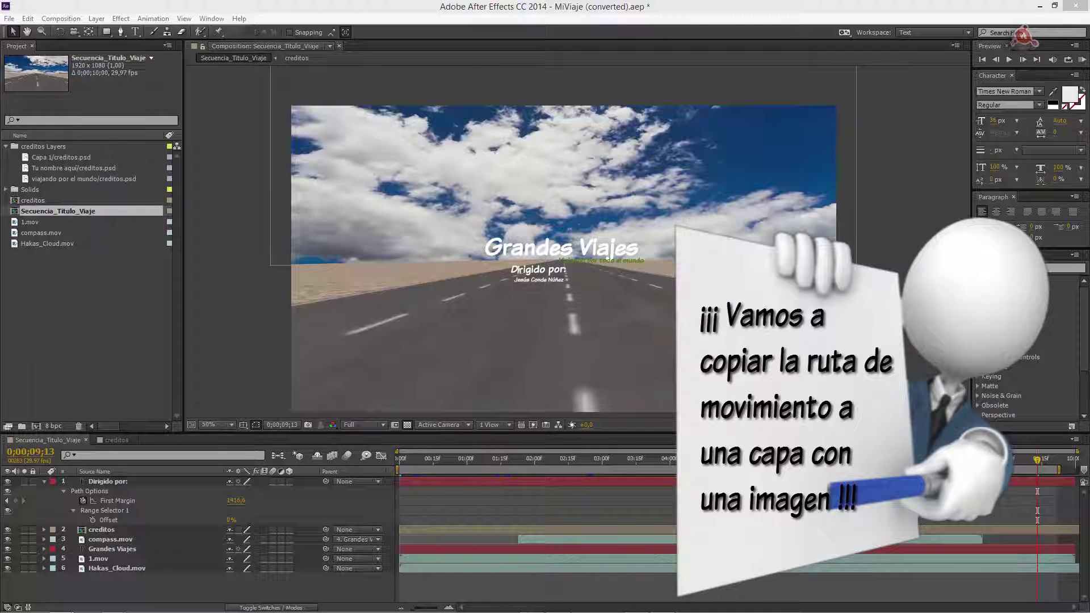
Select the Dirigido por: layer so its yellow curved text path shows in the viewer.
click(117, 568)
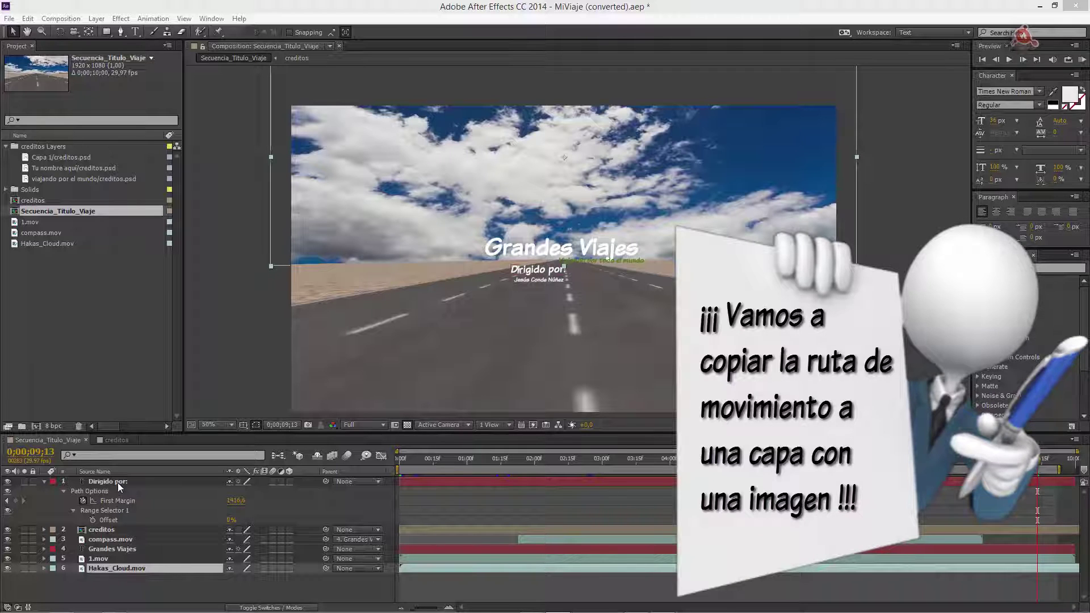
click(117, 482)
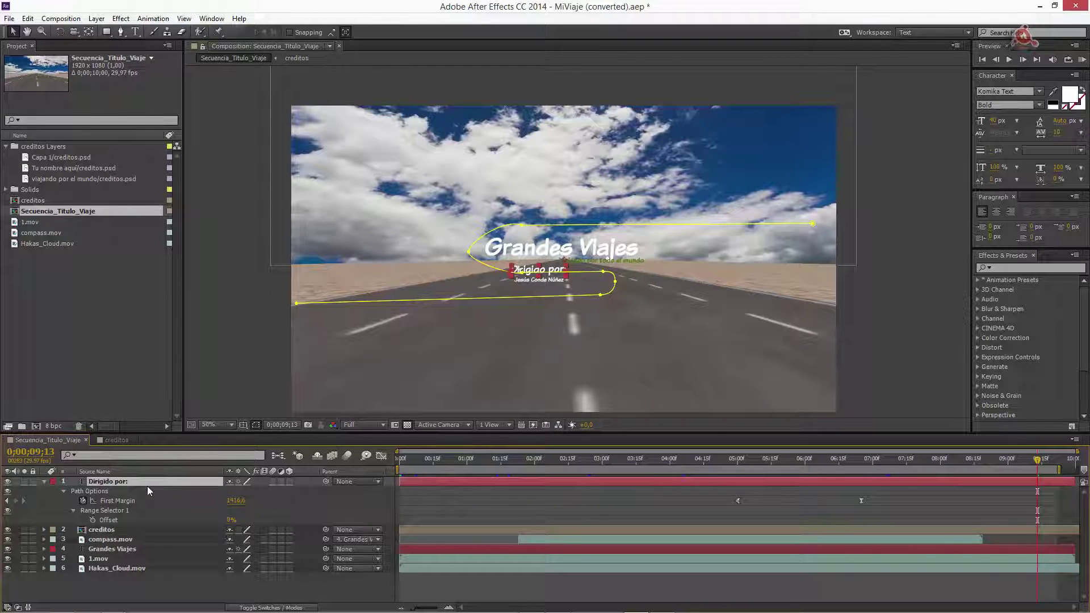
Import the avio1.ai airplane file from the Materiales folder into the Project panel.
click(942, 240)
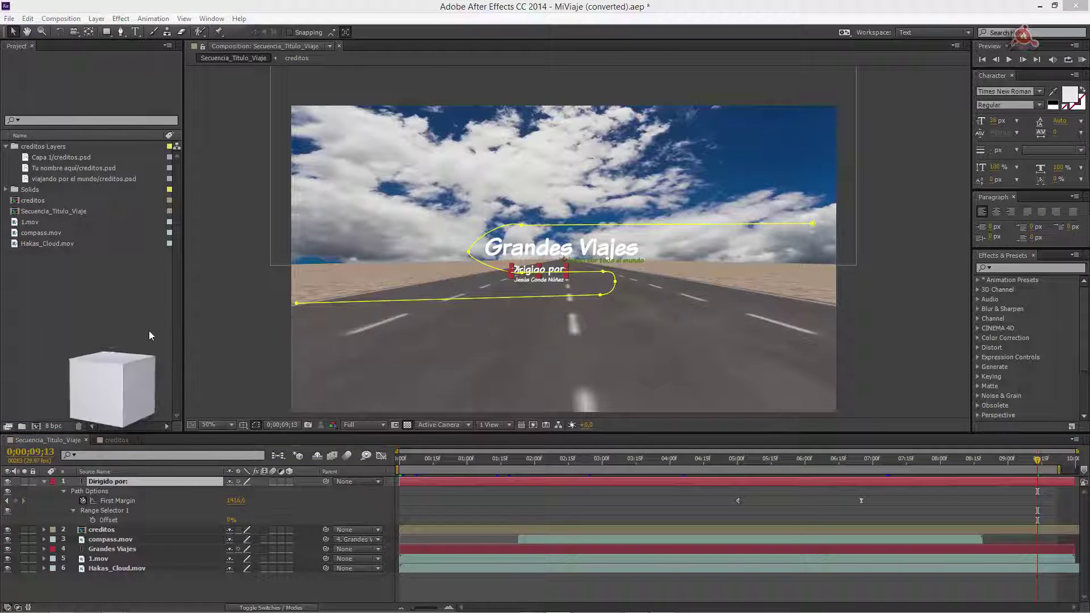
click(131, 324)
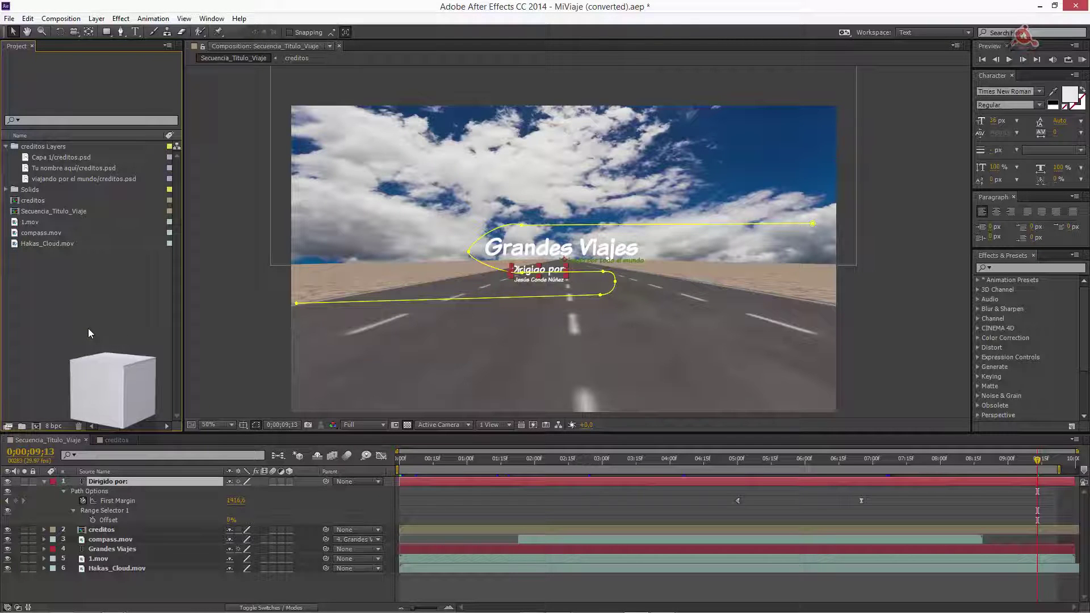
double_click(97, 327)
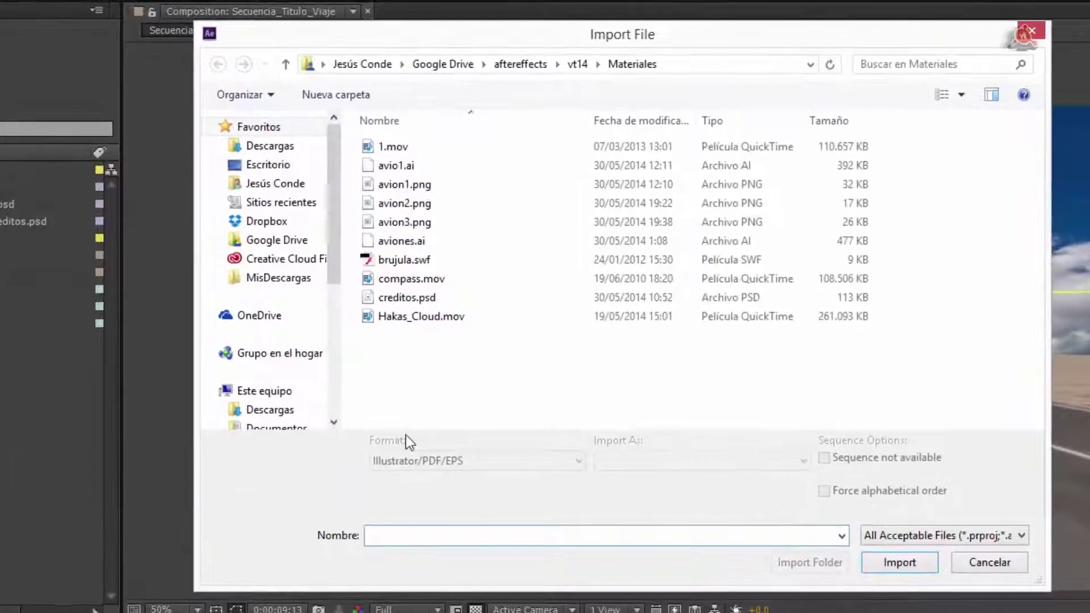
click(355, 143)
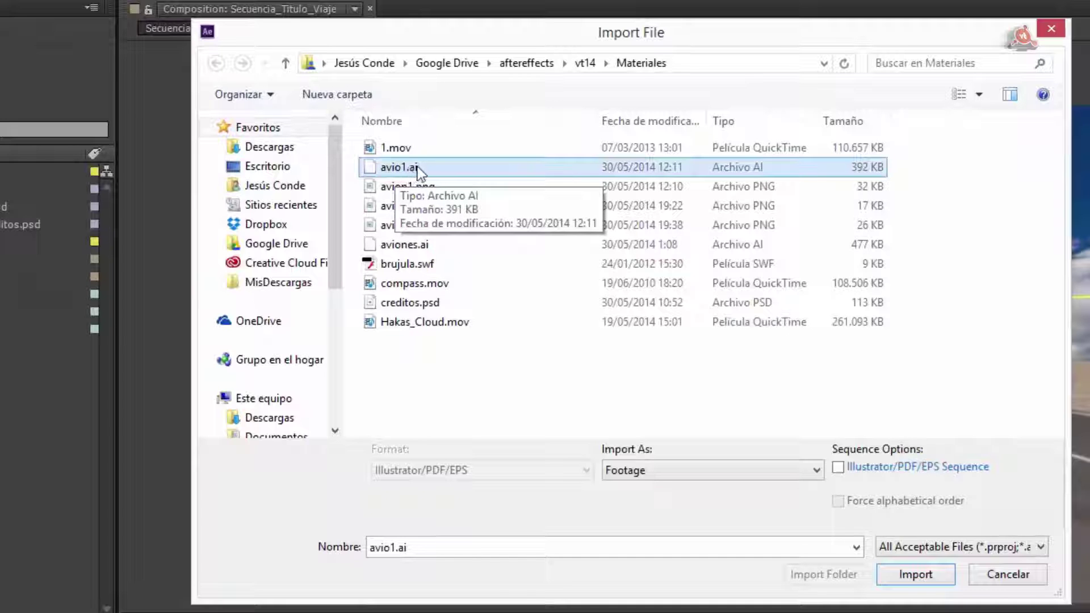
double_click(418, 169)
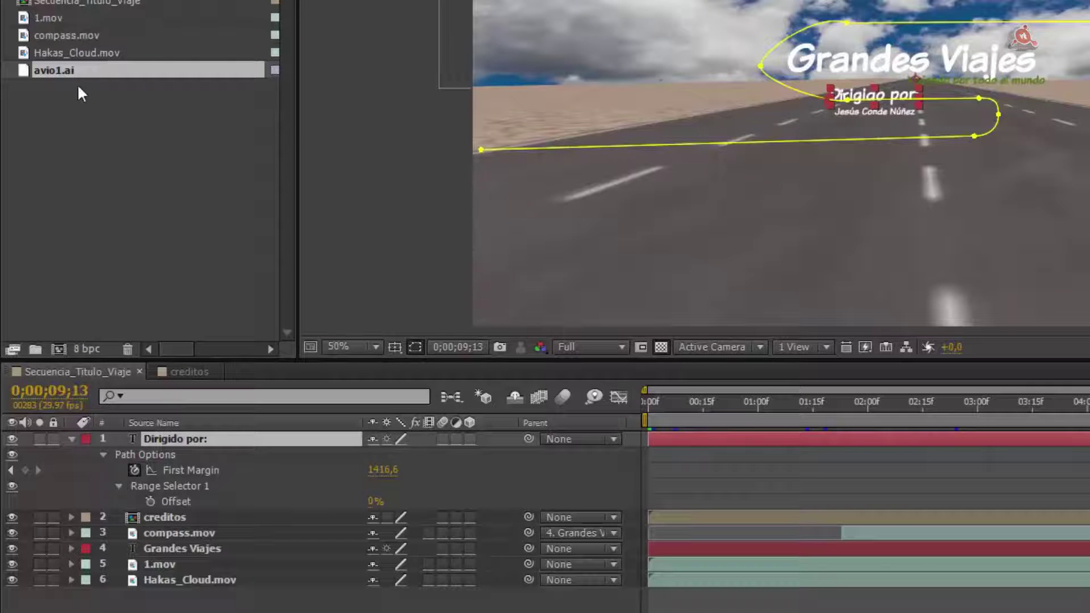
Add avio1.ai as layer 1 and scale the airplane down beside the 'Dirigido' text.
mouse_move(65, 71)
mouse_down()
mouse_move(191, 419)
mouse_move(185, 438)
mouse_up()
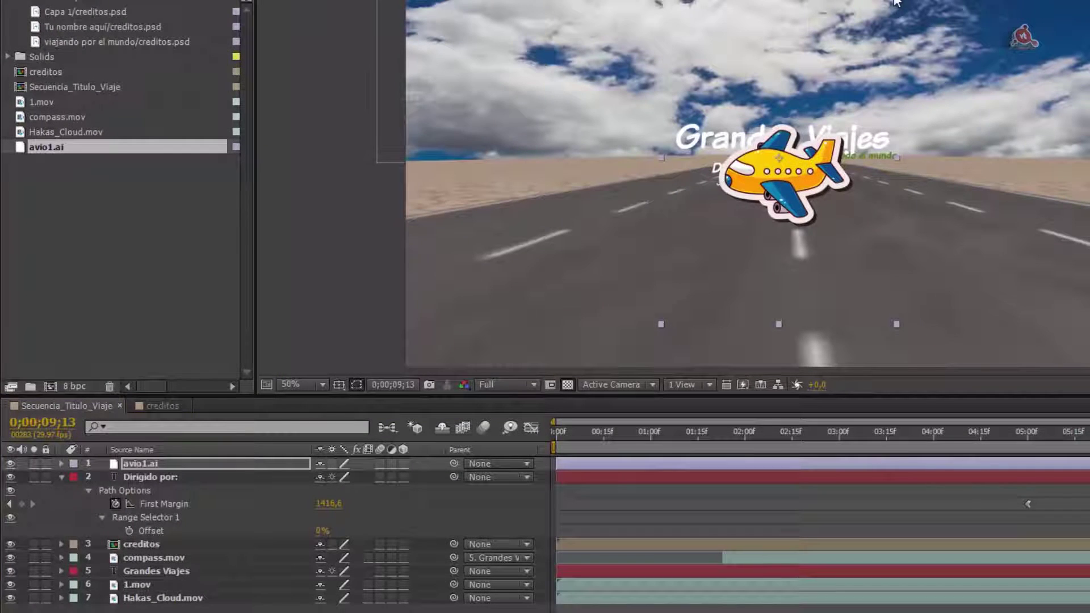
mouse_move(894, 2)
mouse_down()
mouse_move(824, 70)
mouse_move(818, 91)
mouse_up()
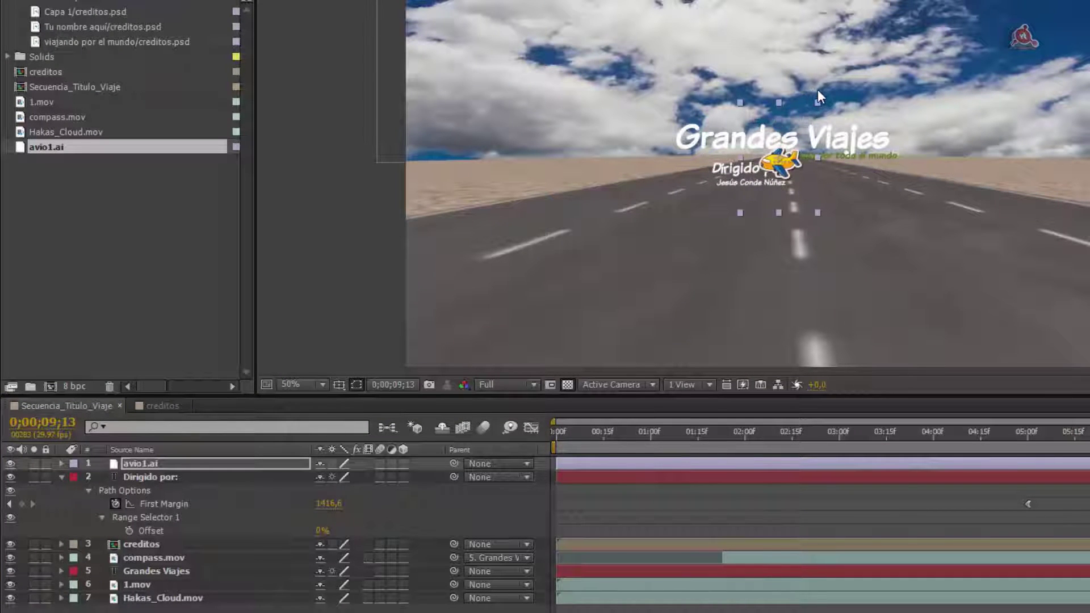
drag(818, 90, 816, 93)
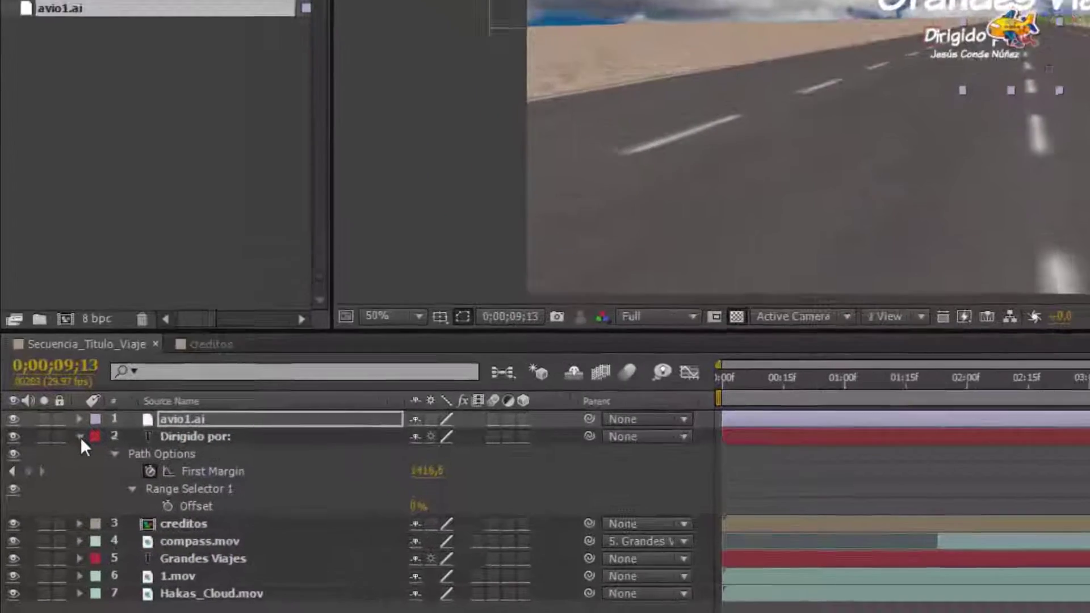
click(62, 477)
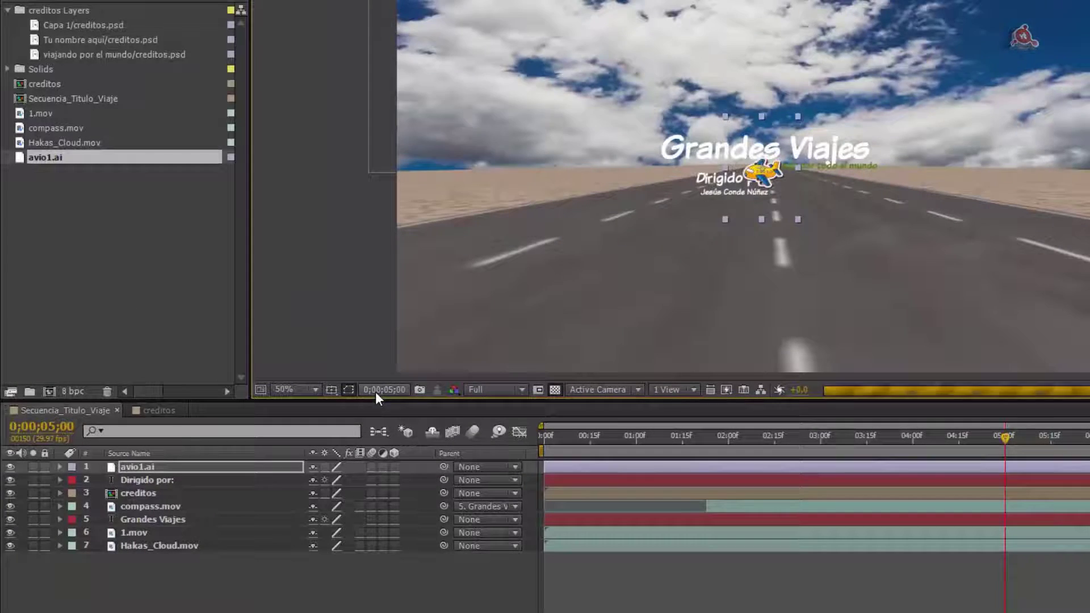
Reveal the Dirigido por: layer's masks with M and select the Pipes Path Mask Path.
click(142, 480)
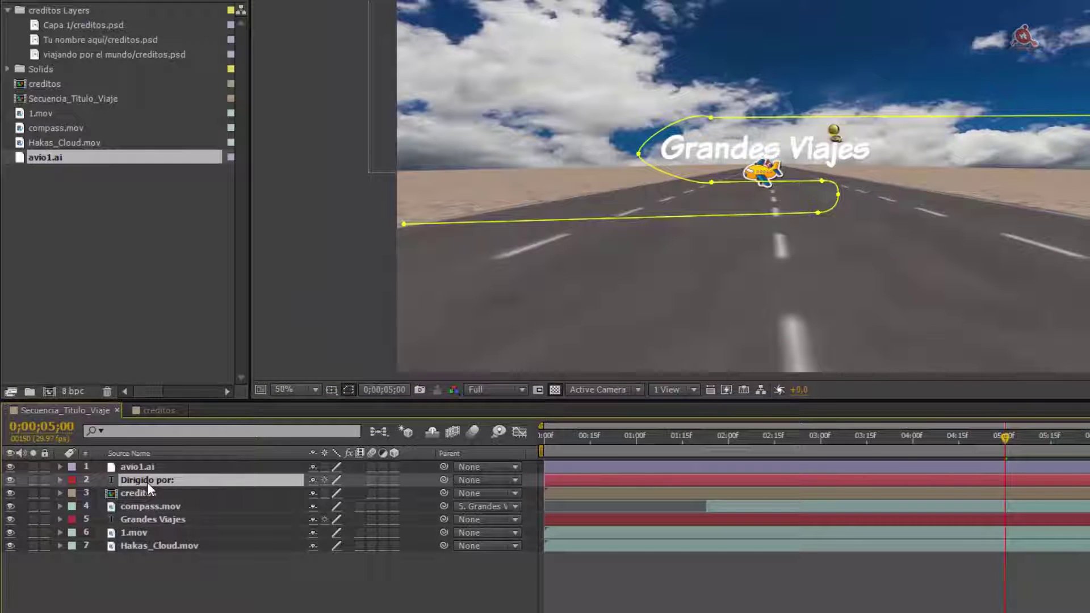
click(151, 482)
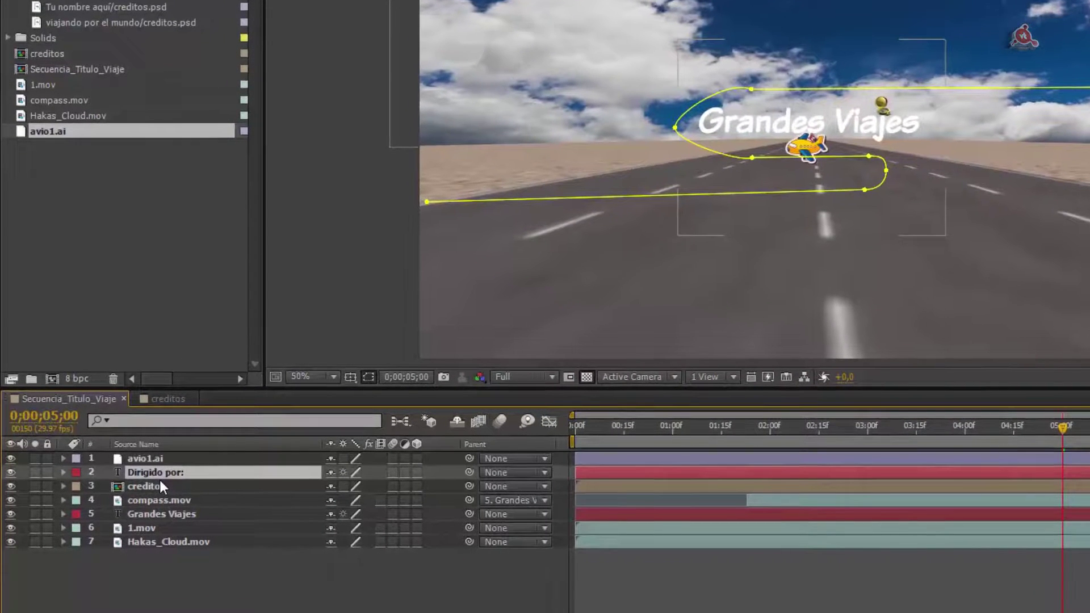
key(m)
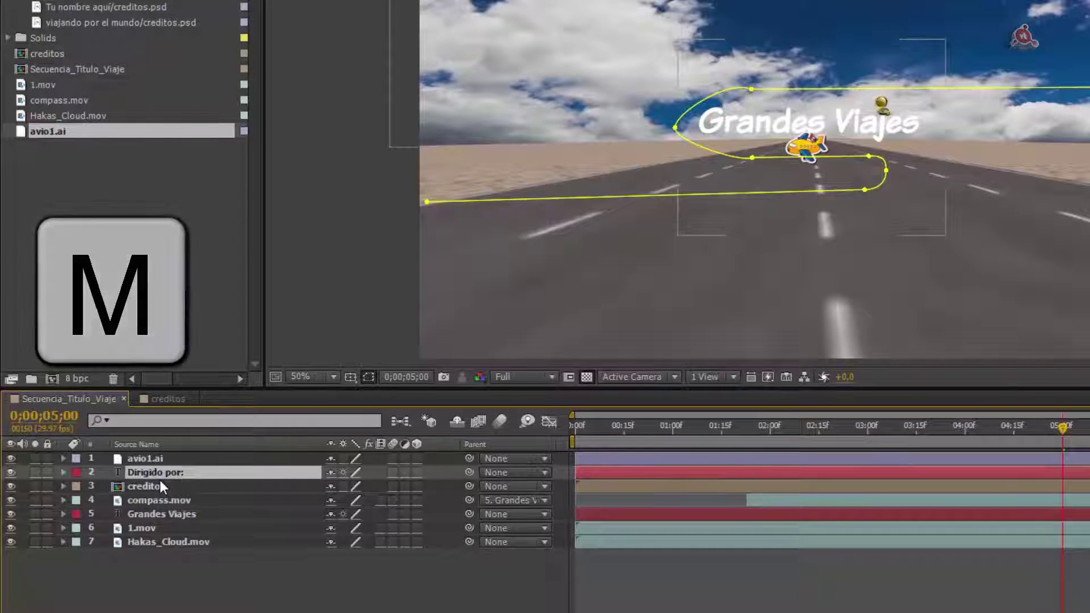
key(m)
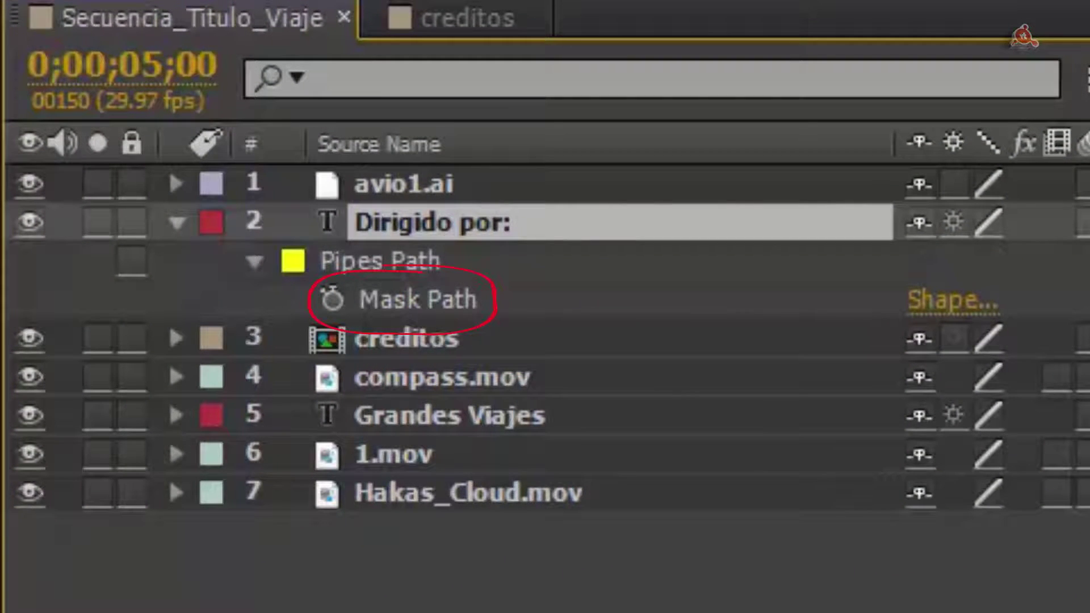
click(448, 304)
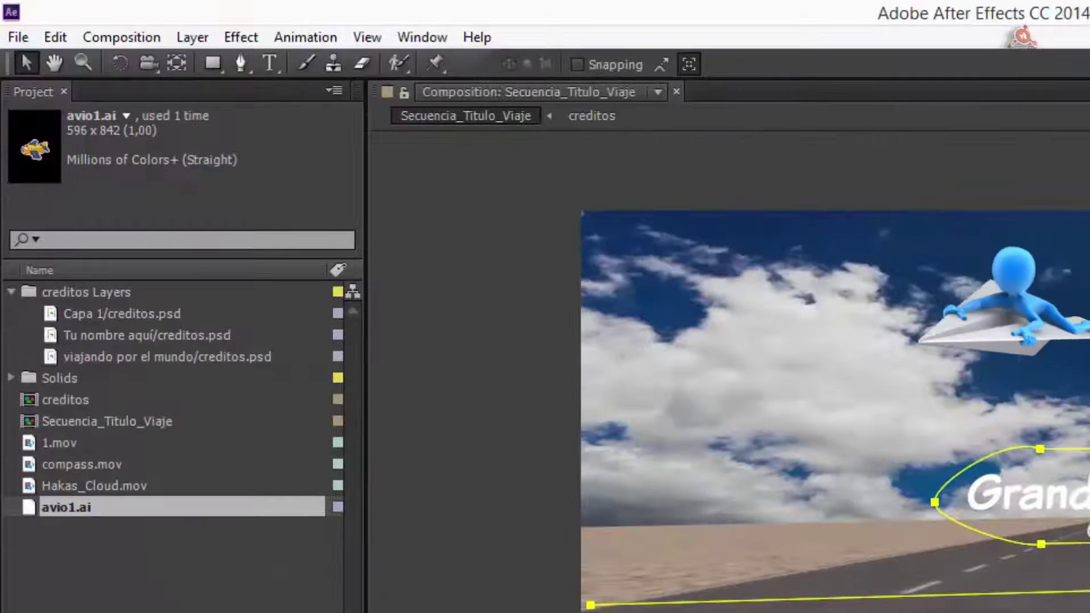
Copy the Pipes Path mask path and paste it into avio1.ai's Position as keyframes.
click(52, 38)
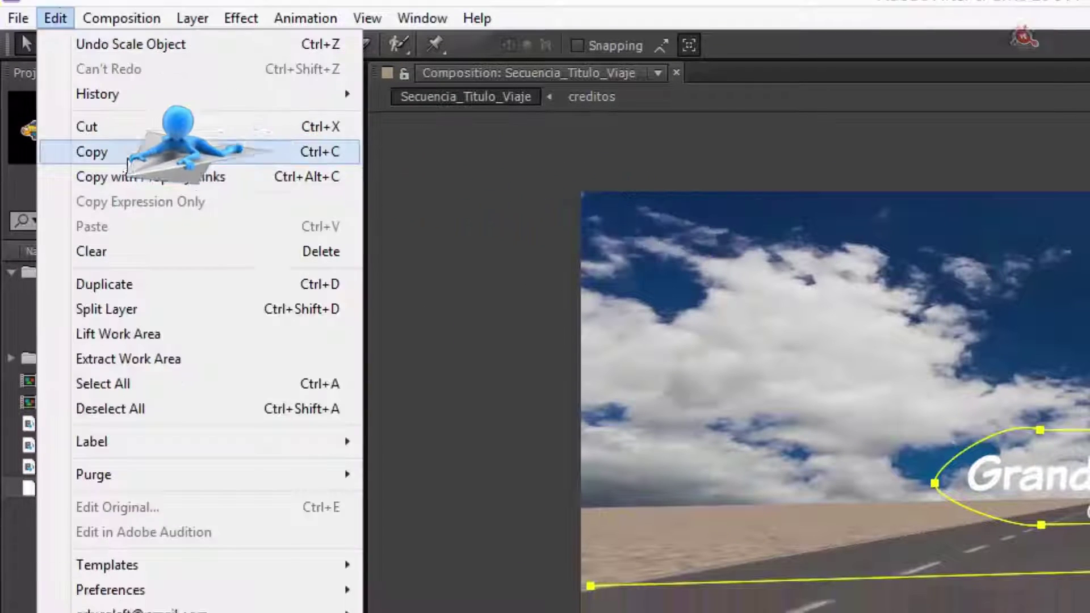
click(91, 157)
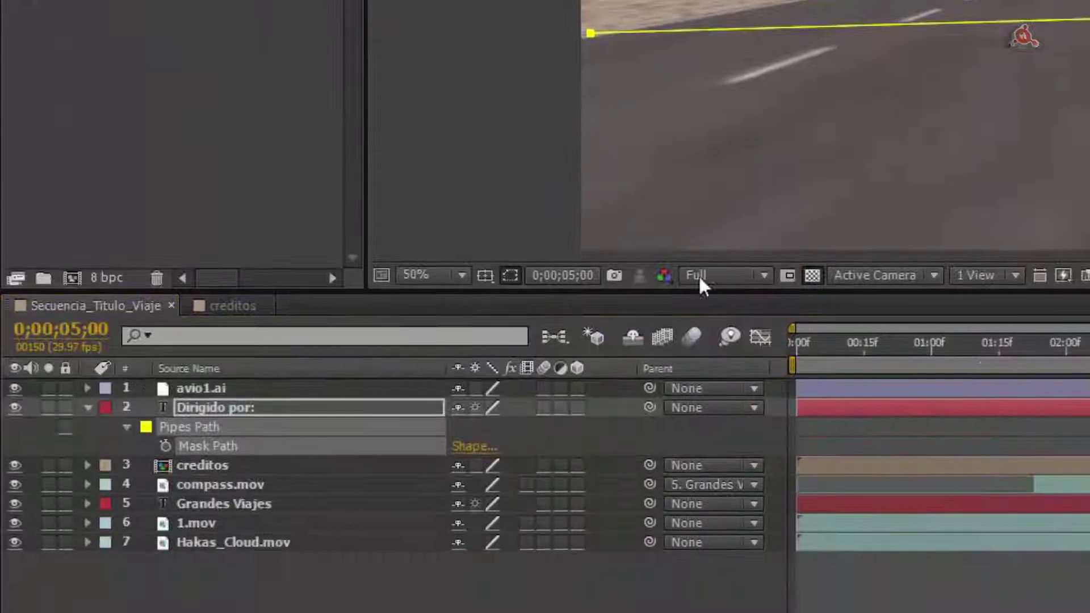
click(200, 390)
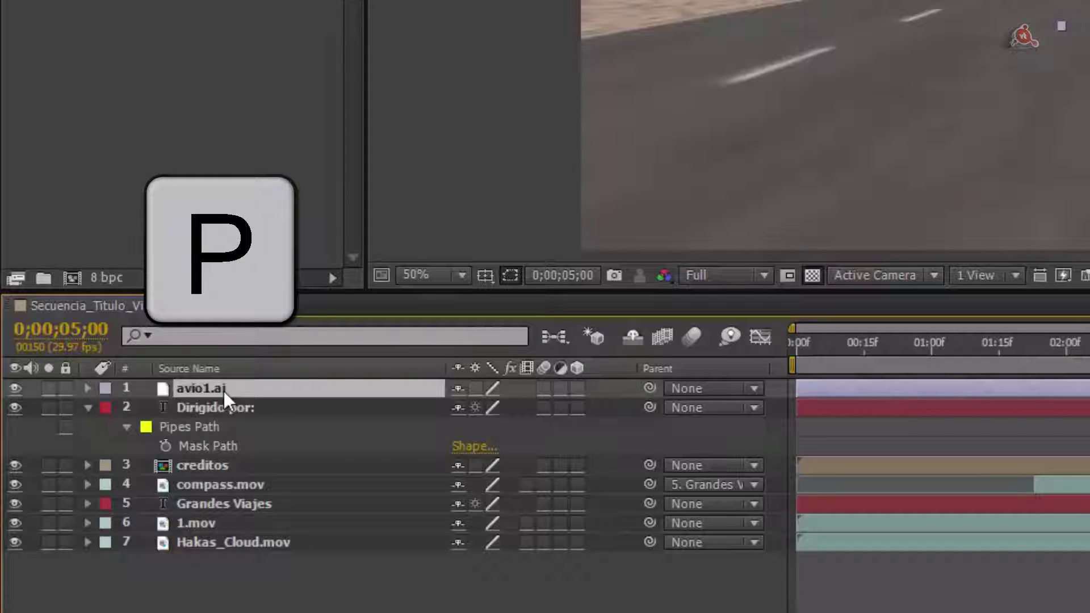
key(p)
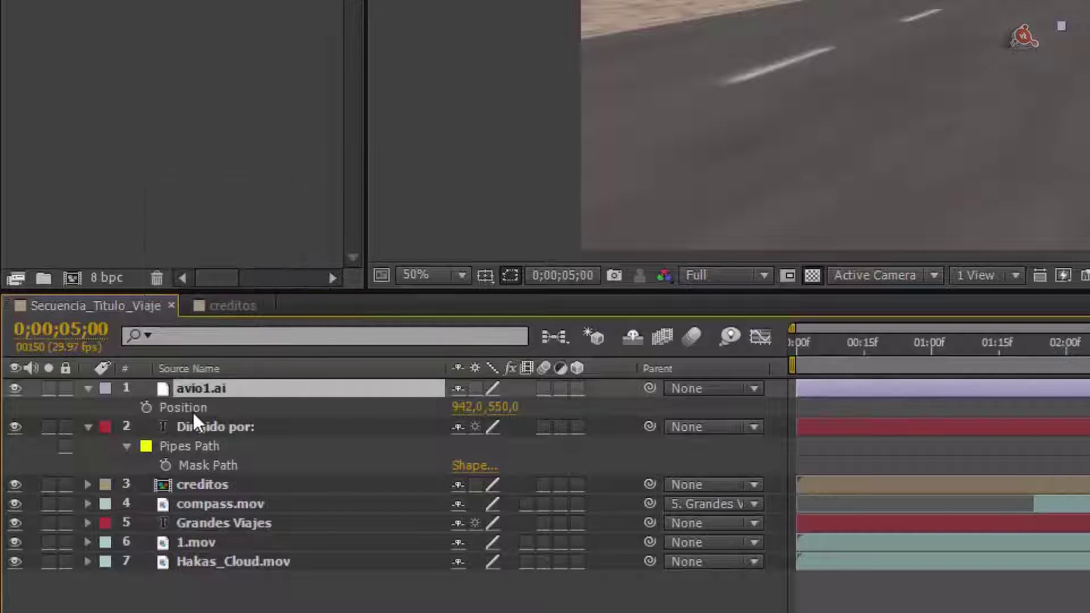
click(216, 406)
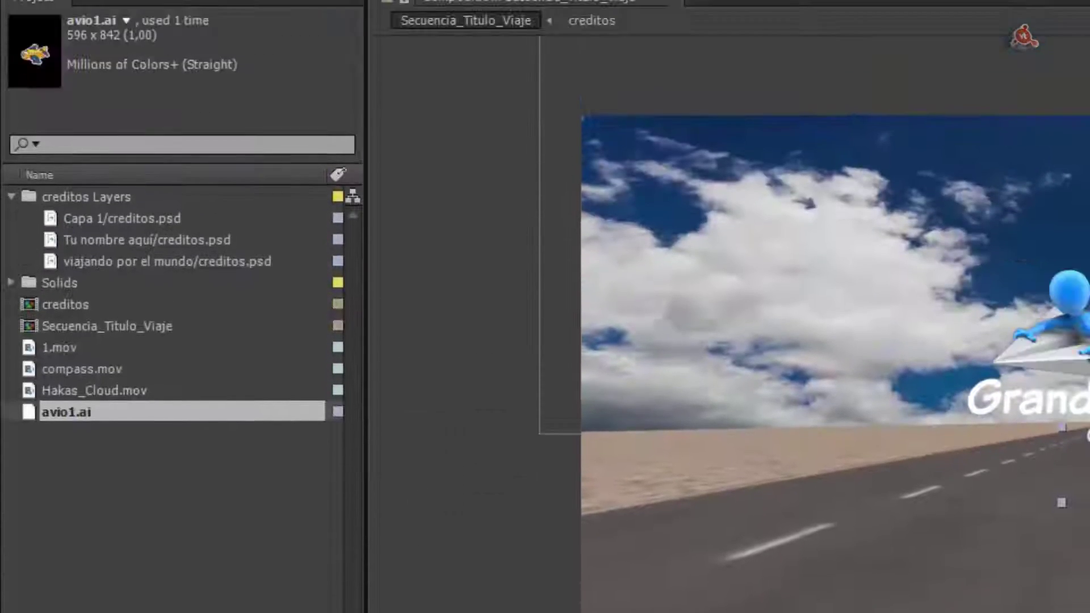
click(55, 37)
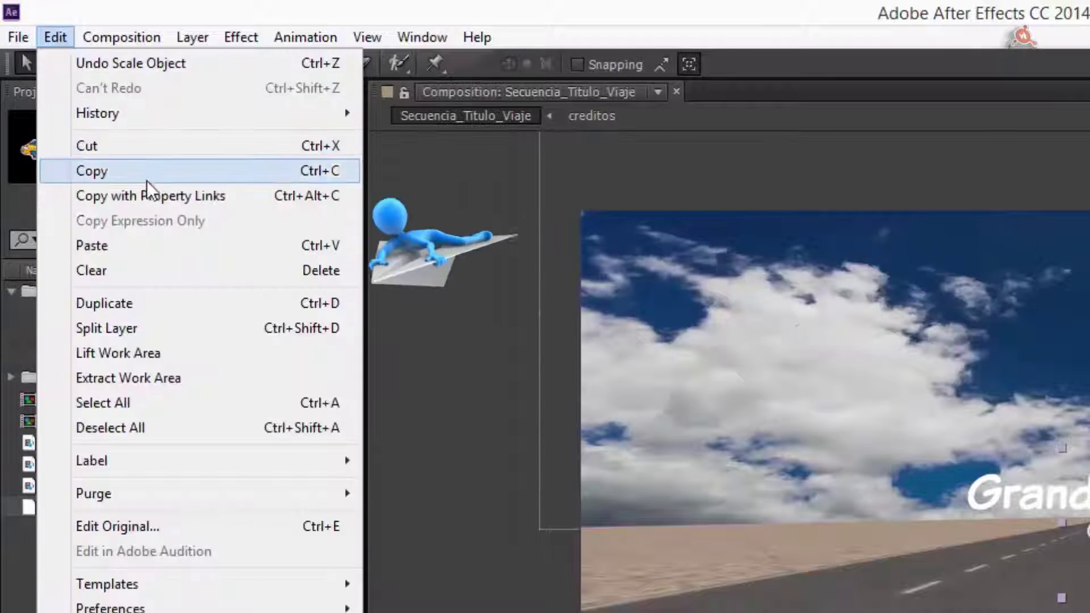
click(113, 246)
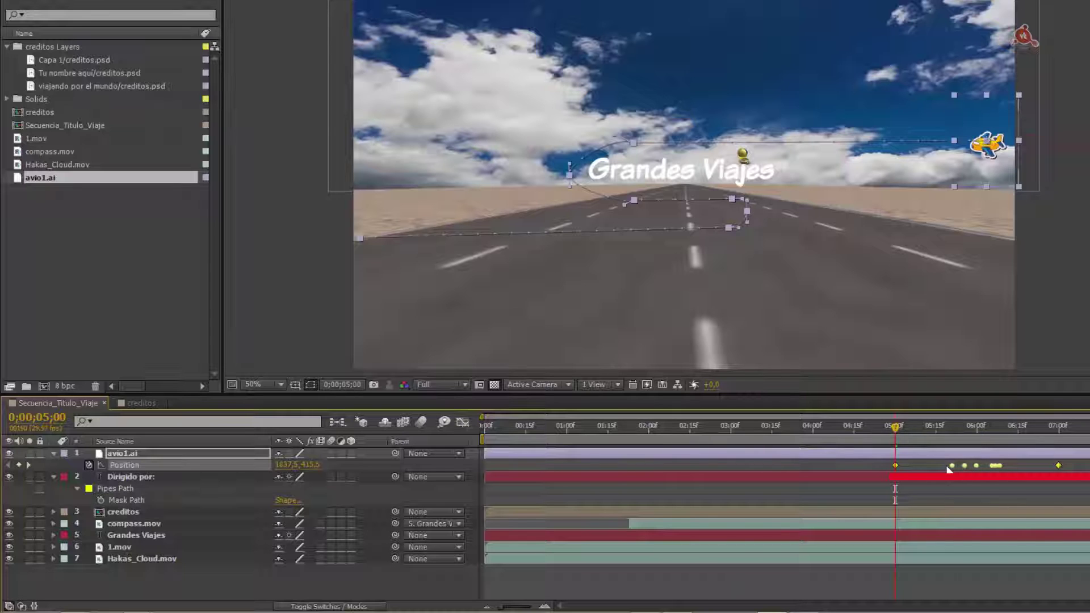
Move the current time to 0;00;05;29 to check the plane travelling along its path.
click(886, 426)
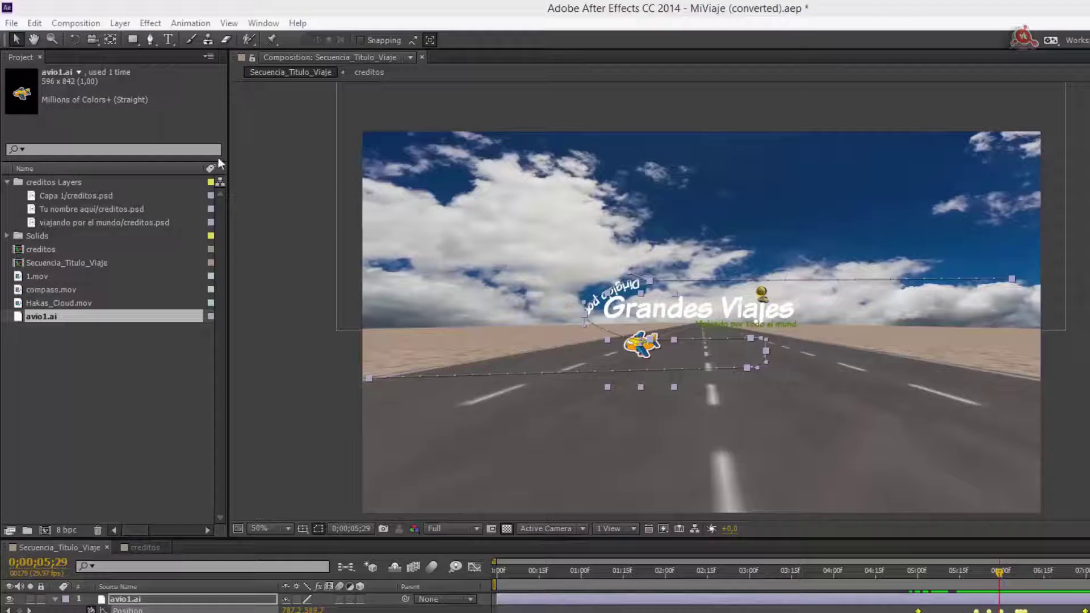
Set avio1.ai's Auto-Orientation to Orient Along Path.
click(126, 23)
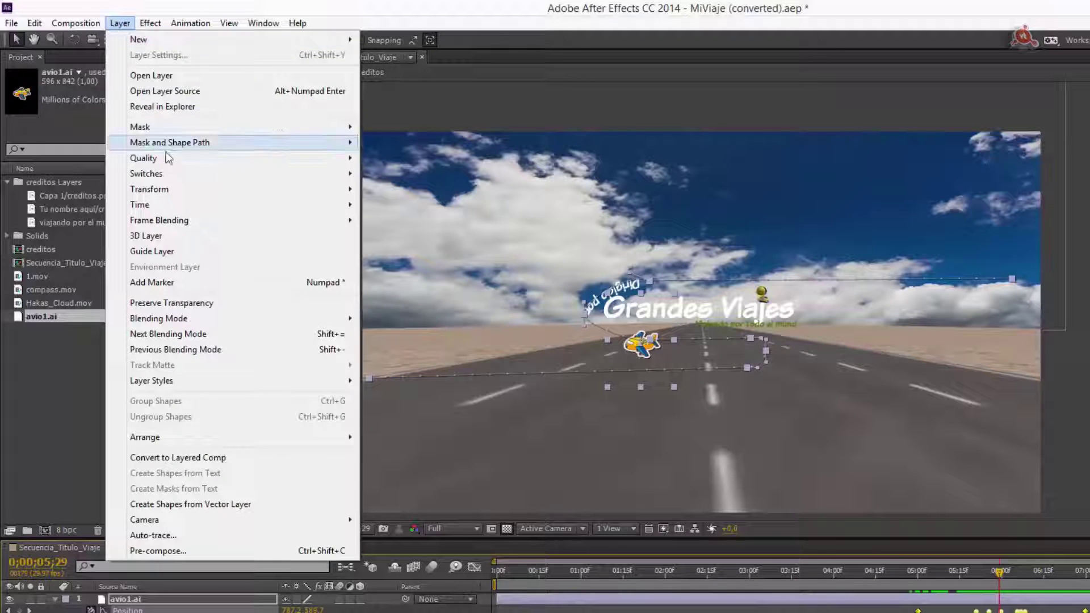
mouse_move(170, 189)
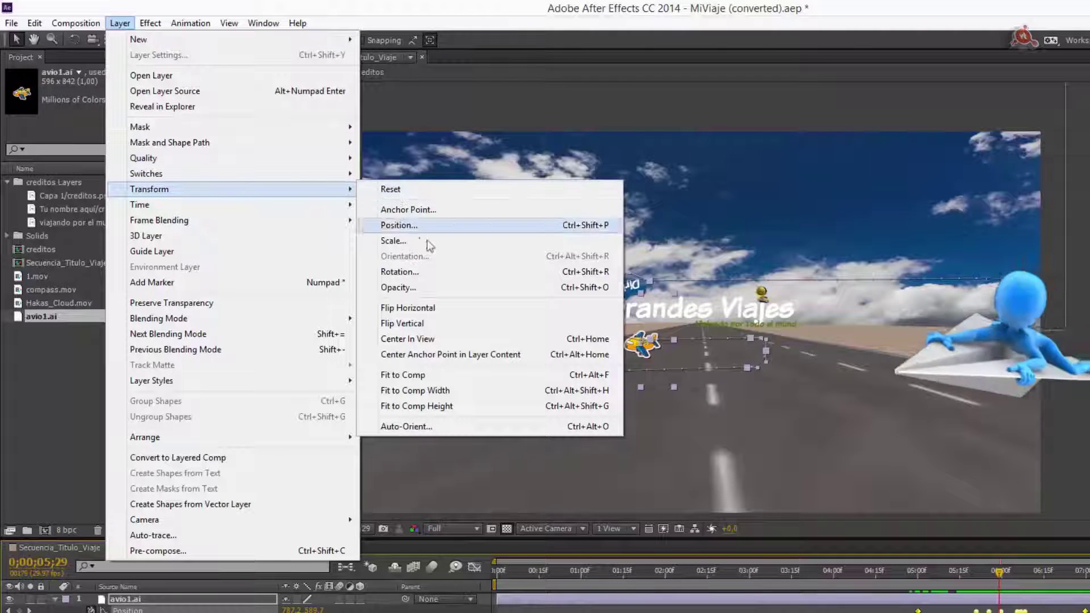
click(425, 427)
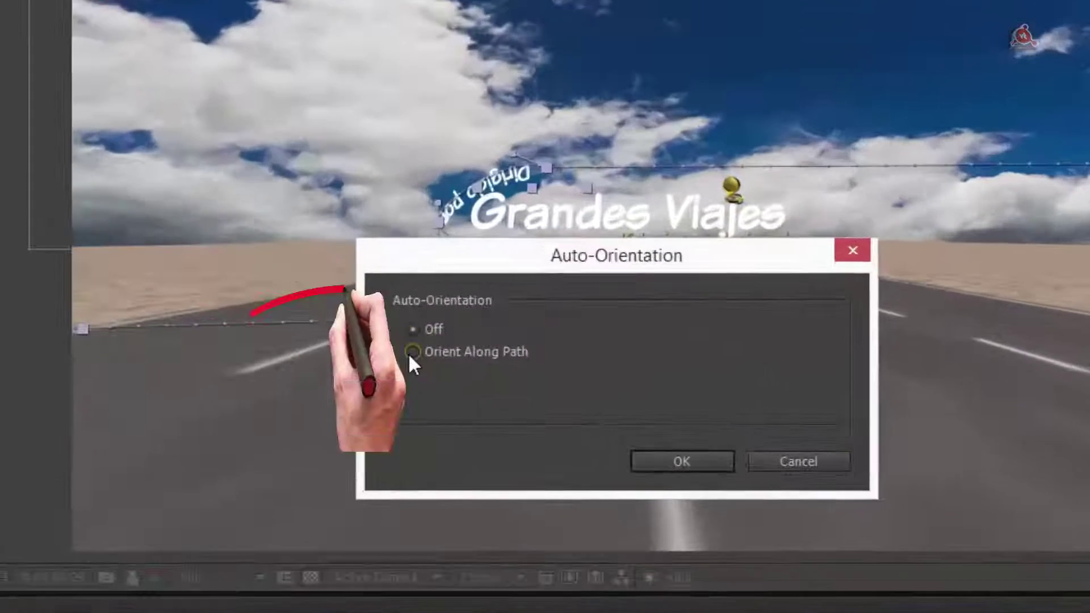
click(412, 352)
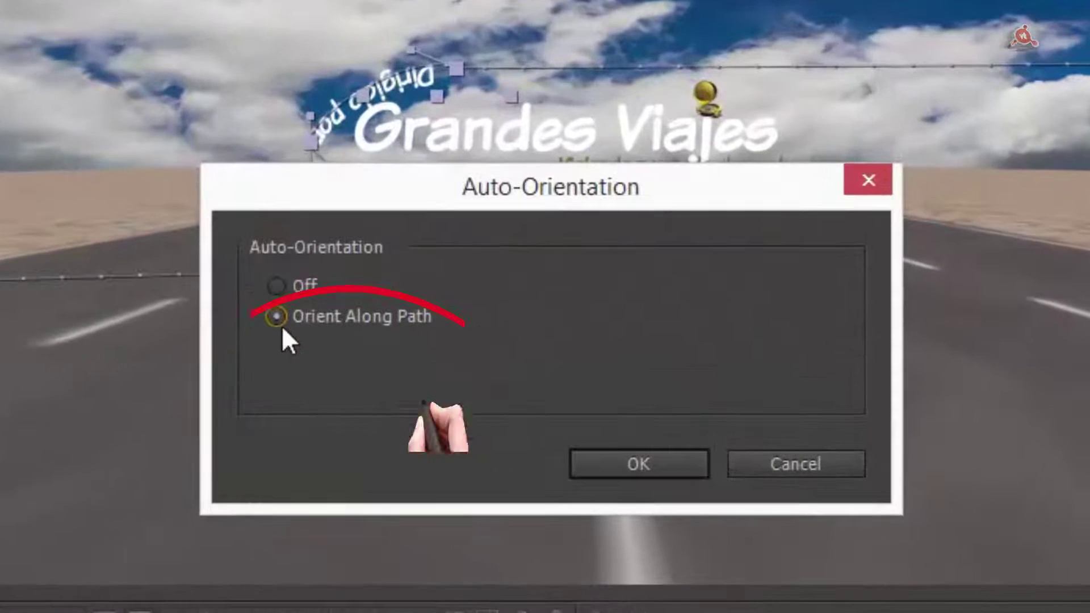
click(629, 473)
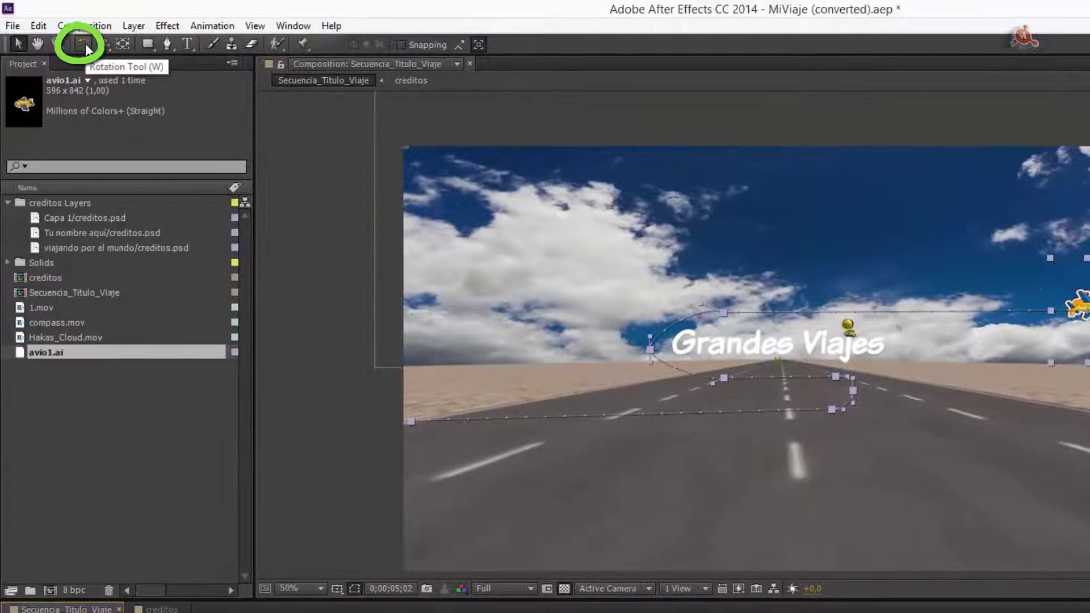
Rotate the airplane with the Rotation tool so its nose points along the path.
click(85, 43)
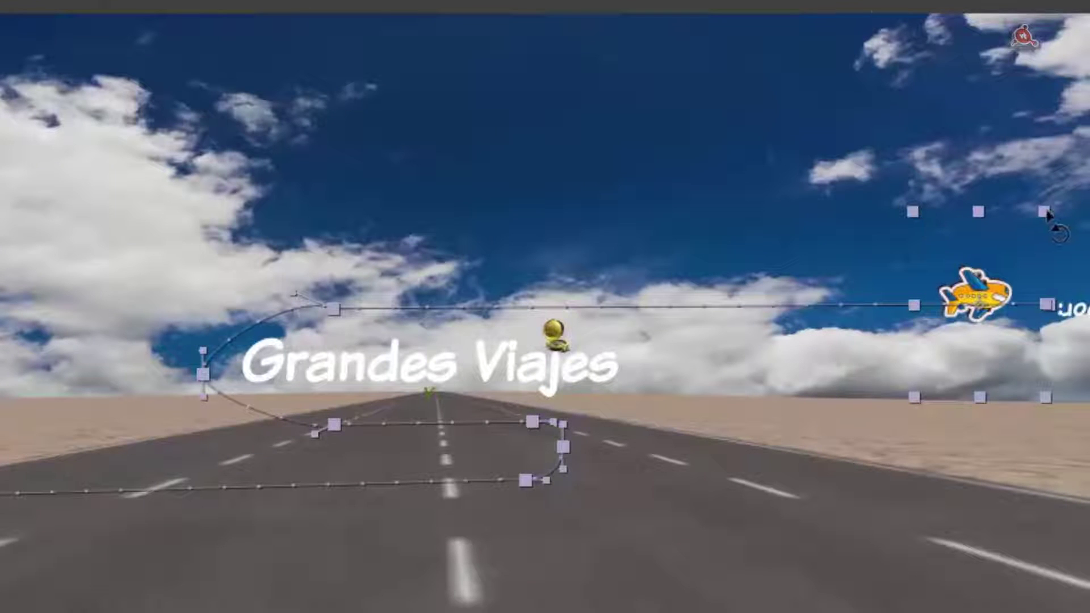
mouse_move(1048, 214)
mouse_down()
mouse_move(802, 322)
mouse_move(859, 447)
mouse_up()
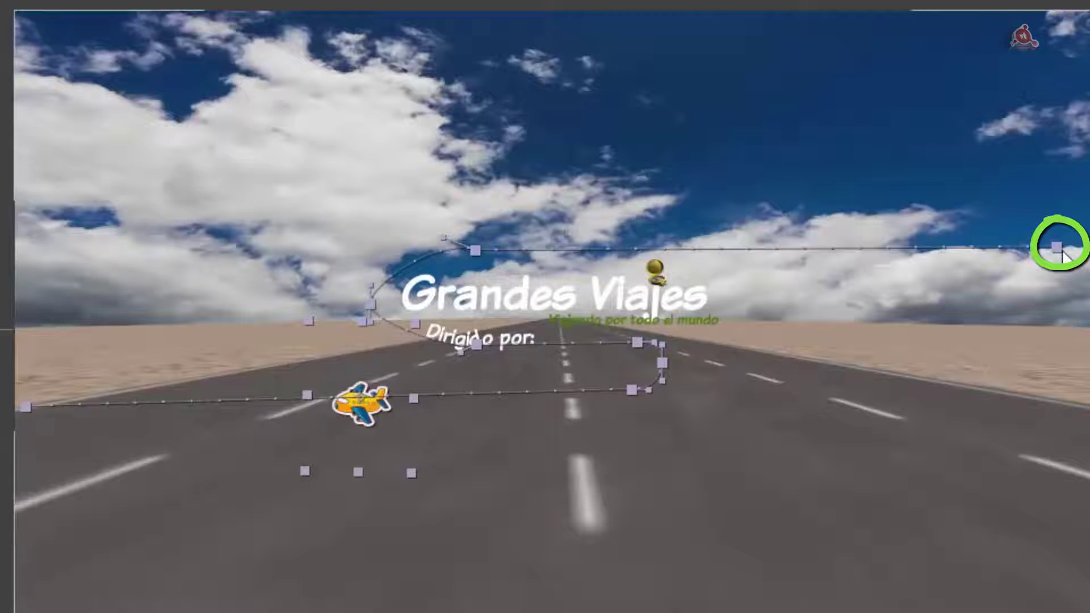
Drag the motion path's end handle to shift the whole flight path slightly right.
drag(1060, 254, 1089, 254)
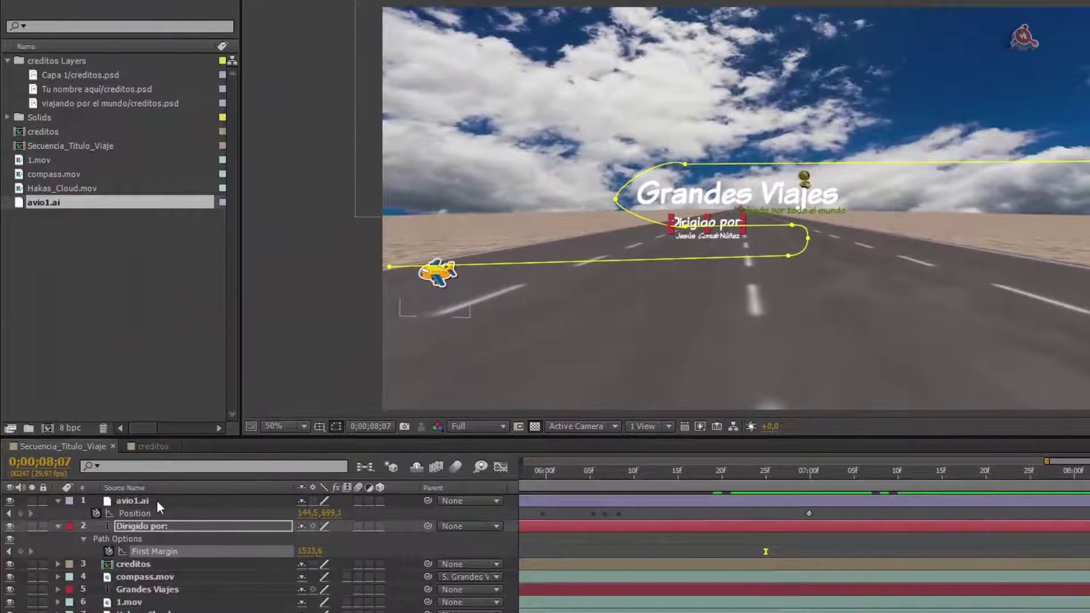
Select the avio1.ai layer to display its flight path for playback review.
click(156, 500)
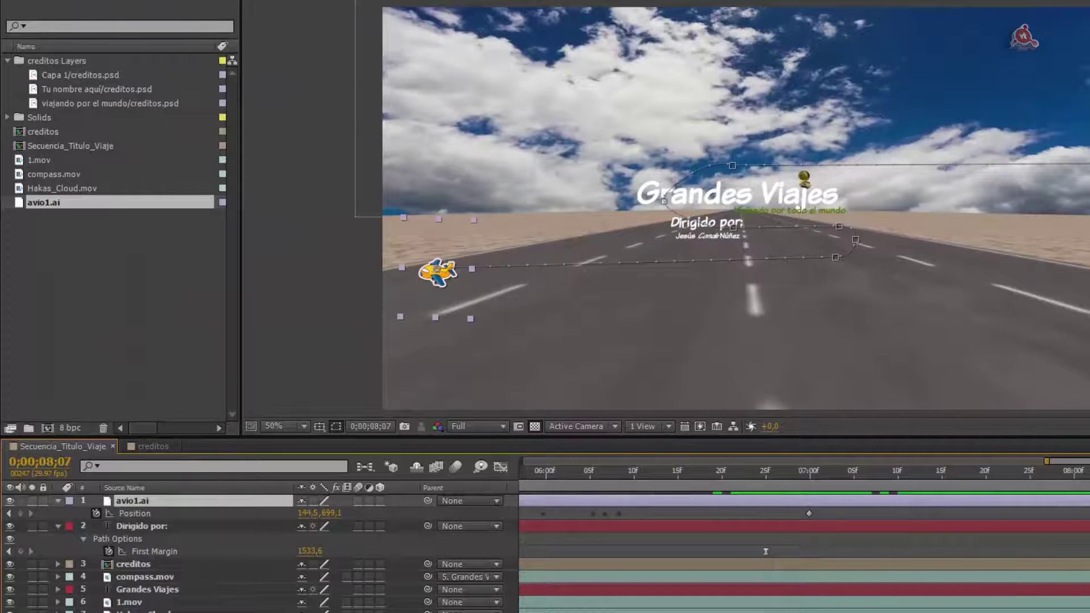